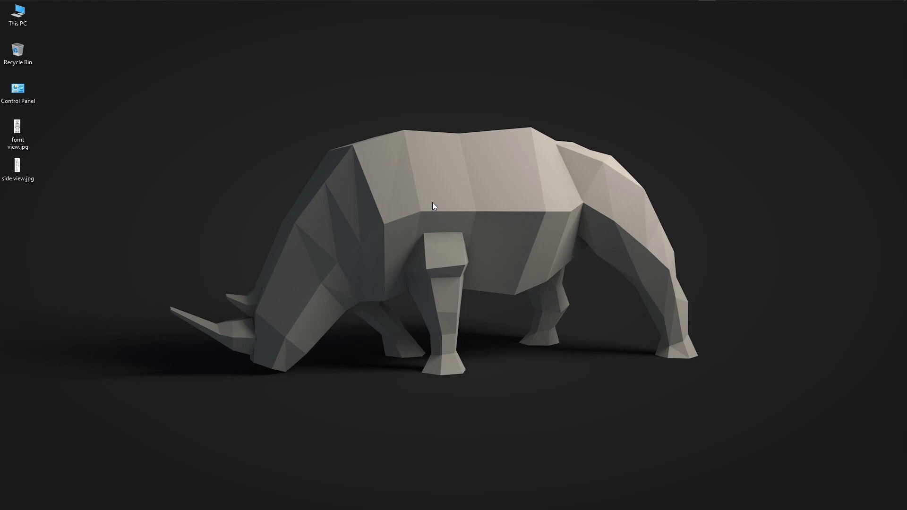
Browse This PC > Documents > maya > projects and open the default project folder.
double_click(21, 24)
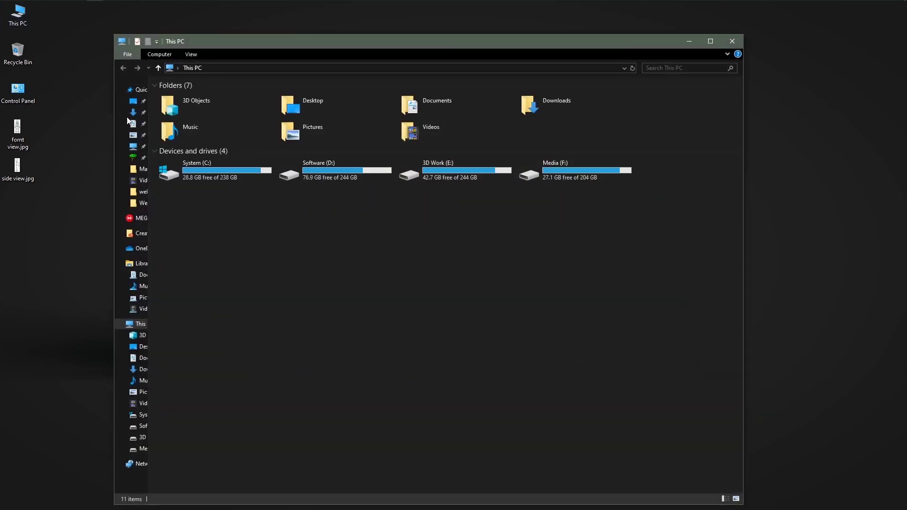
double_click(438, 115)
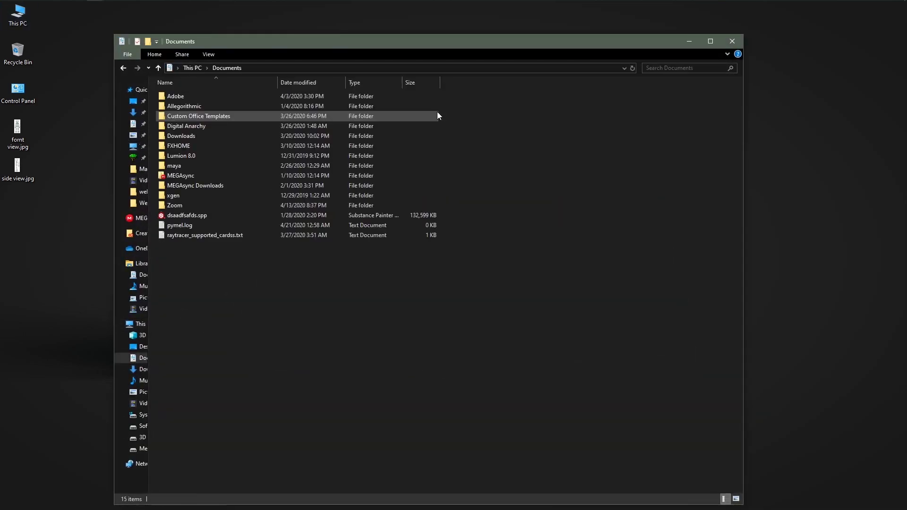
double_click(201, 162)
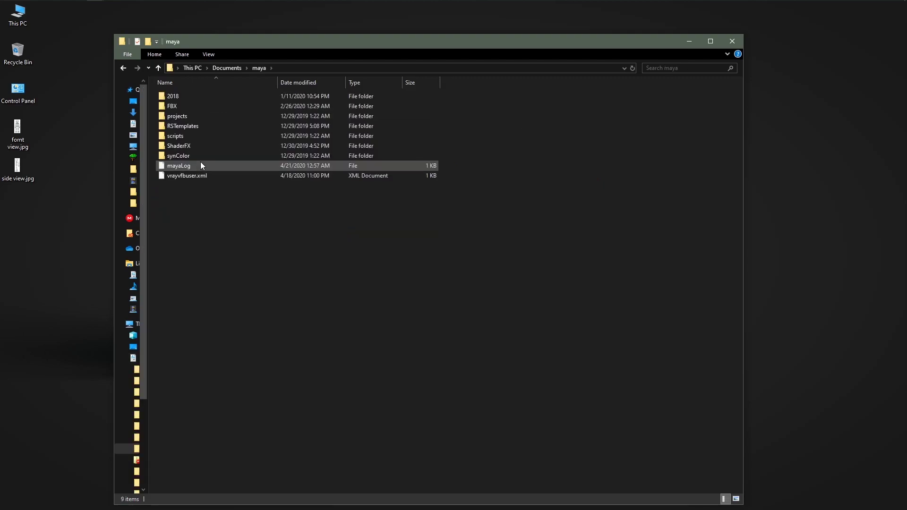
double_click(200, 118)
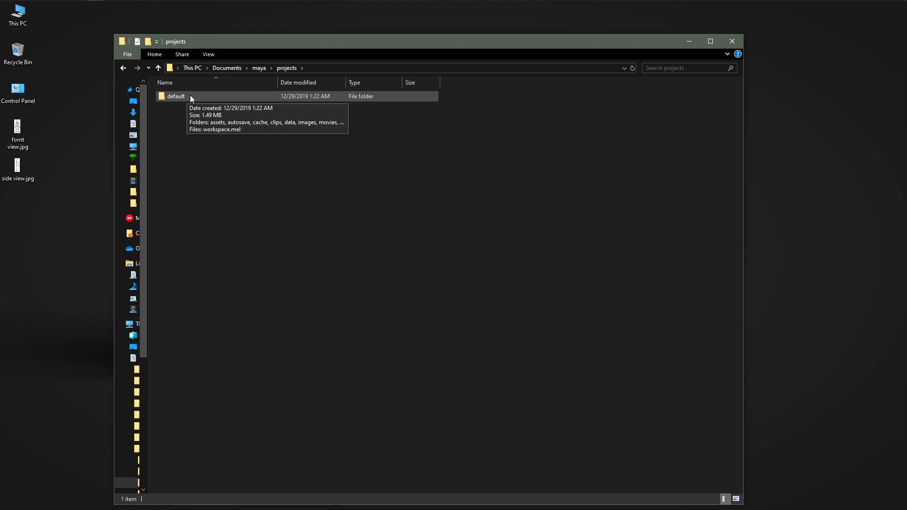
double_click(191, 96)
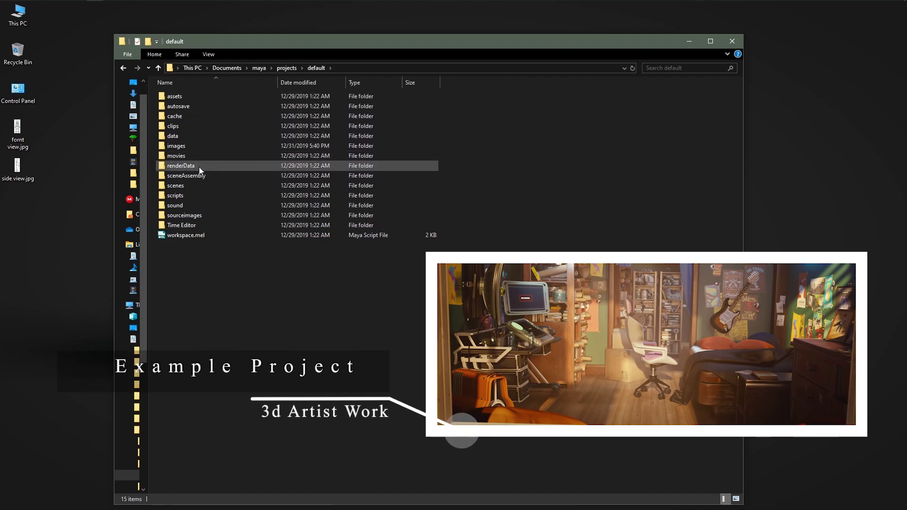
Launch Maya 2018 into a new untitled scene showing only the ground grid.
mouse_move(199, 167)
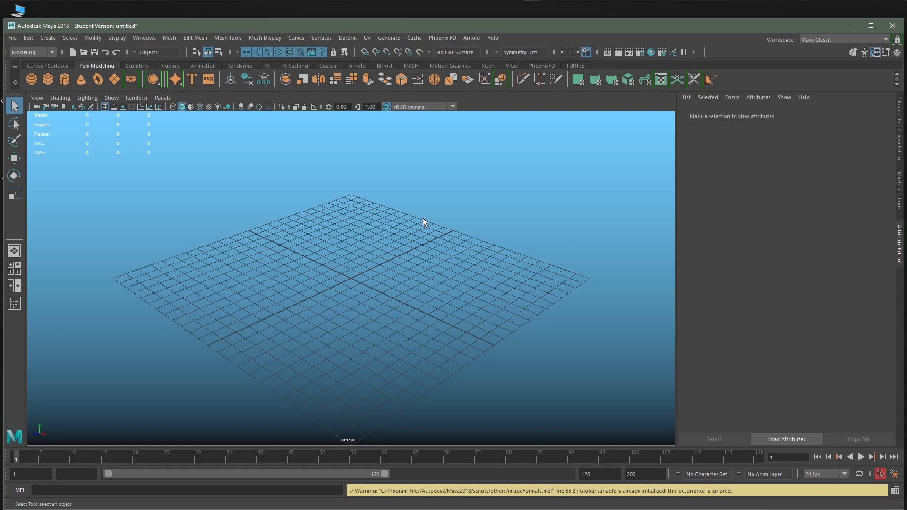
Dismiss the command-line warning and bring up the File menu.
left_click(355, 260)
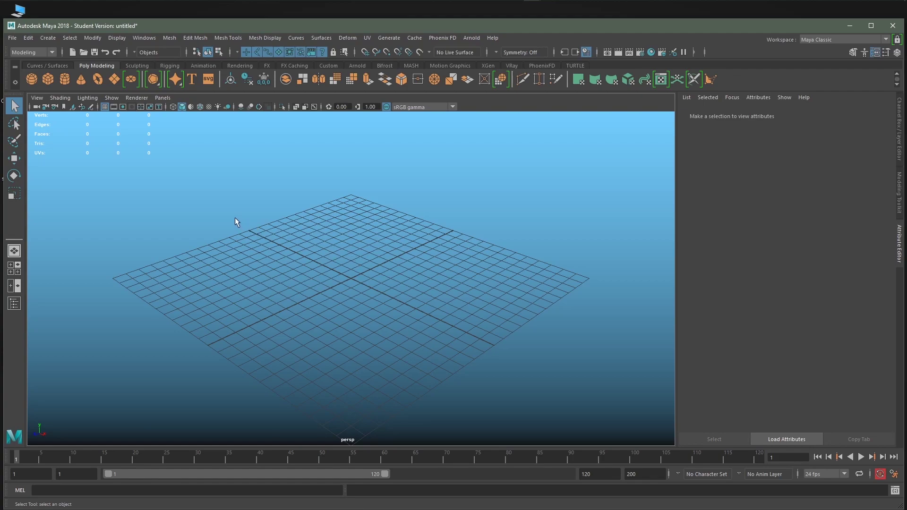
left_click(17, 40)
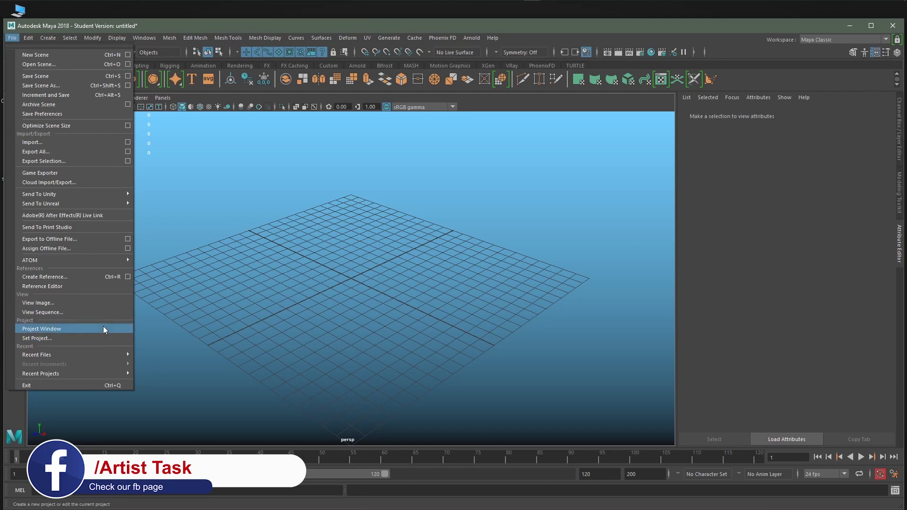
Start a new project in the Project Window named artist_task_01_Project.
left_click(63, 330)
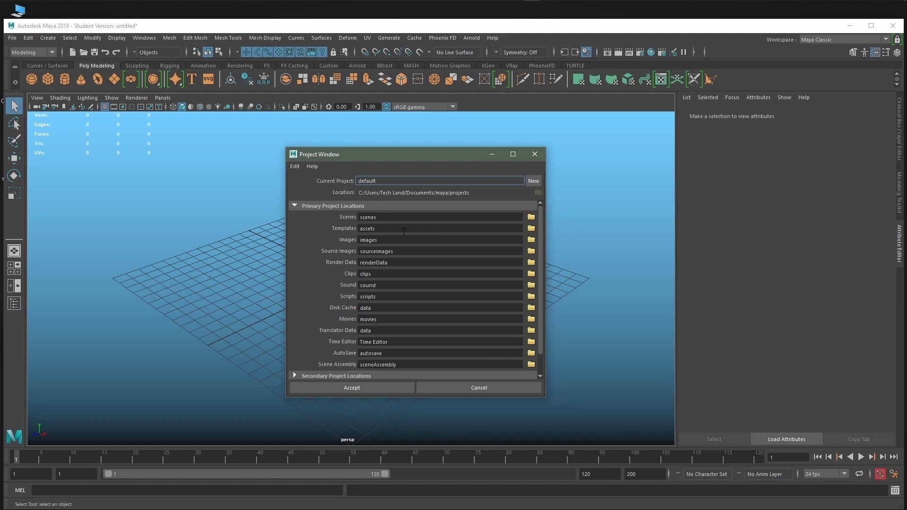
left_click(532, 182)
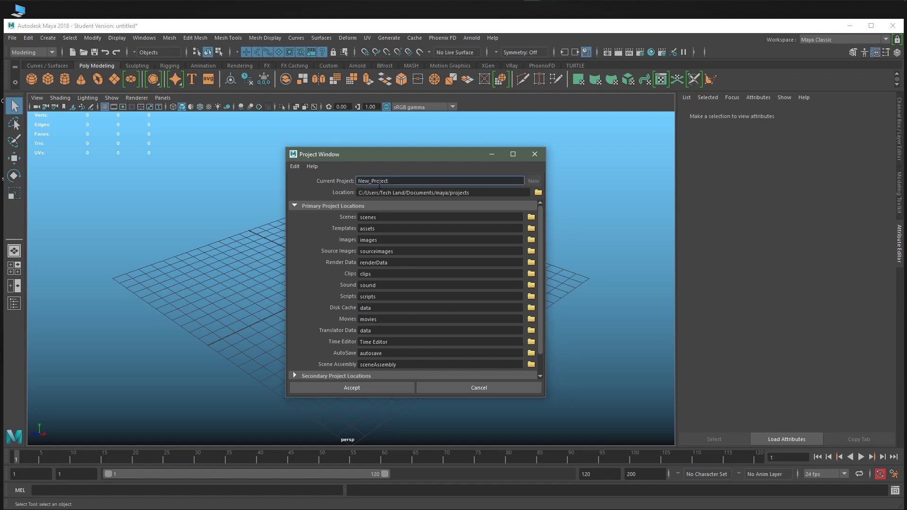
left_click_drag(404, 179, 359, 180)
type("artist_task_01_Project")
Create a new folder named 'artist task tutorial' on the Desktop from the location browser.
left_click(540, 194)
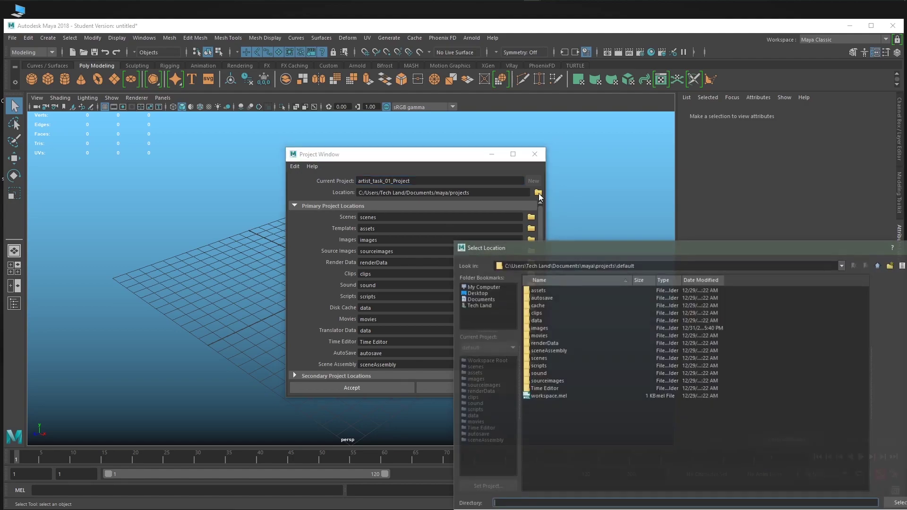
left_click_drag(583, 249, 414, 120)
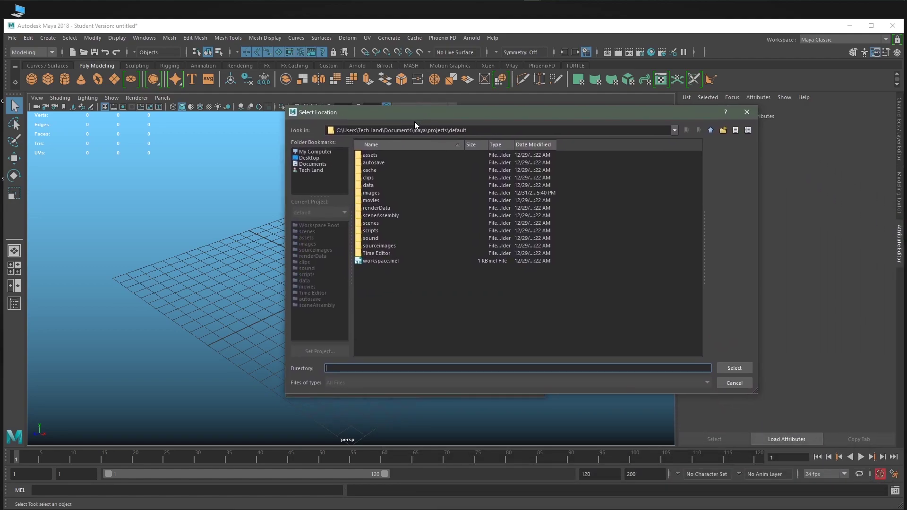
left_click(313, 159)
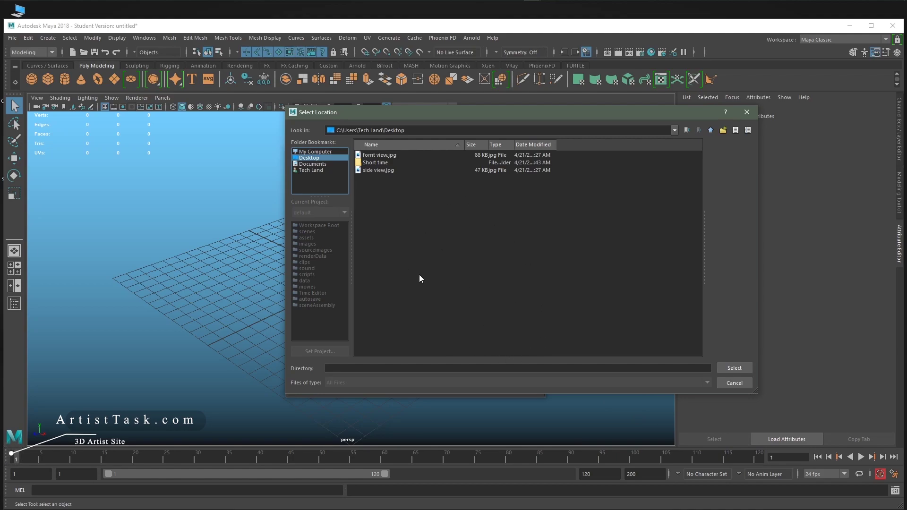
right_click(385, 215)
left_click(423, 230)
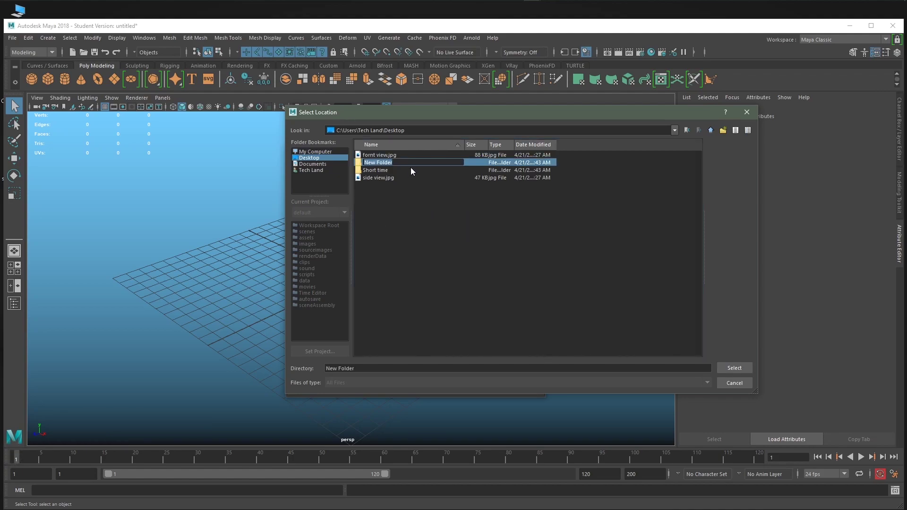
type("artist task tutorial")
key("Return")
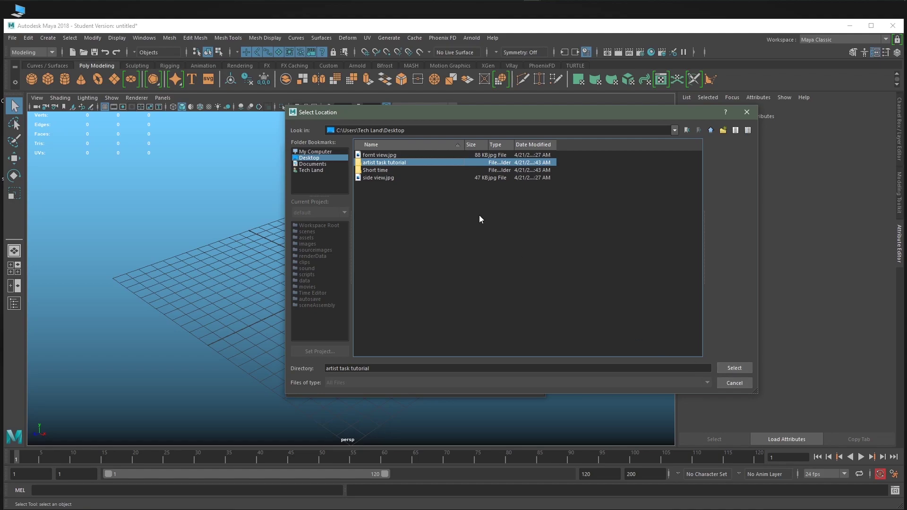
Choose the artist task tutorial folder as the project location.
double_click(421, 163)
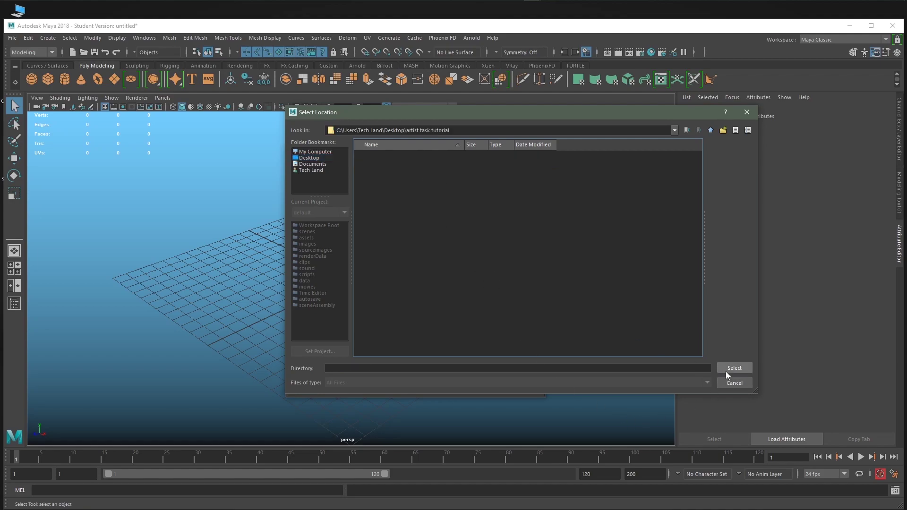
left_click(711, 131)
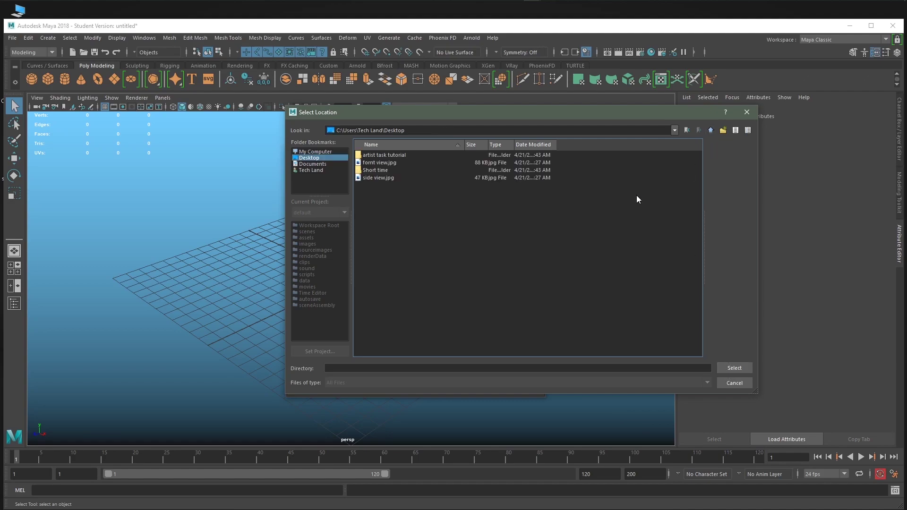
left_click(385, 155)
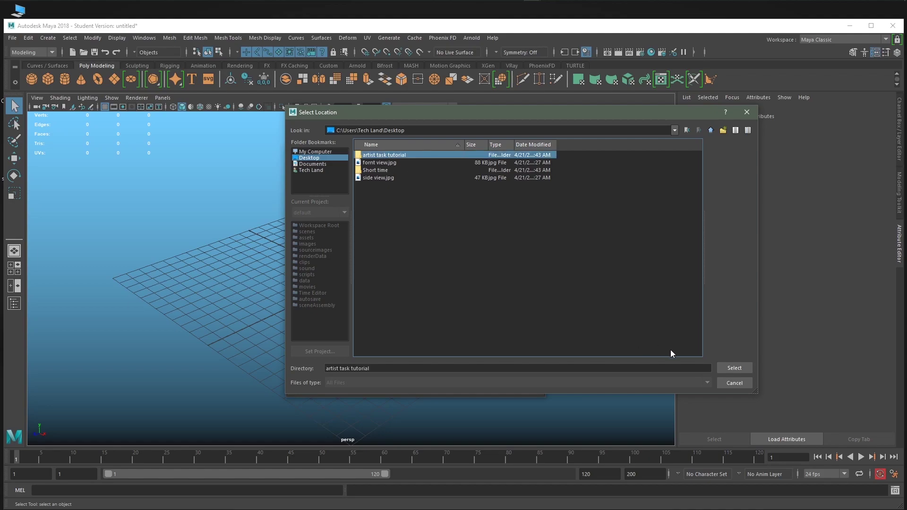
Confirm the artist task tutorial location, accept the new project, and minimize Maya.
left_click(743, 371)
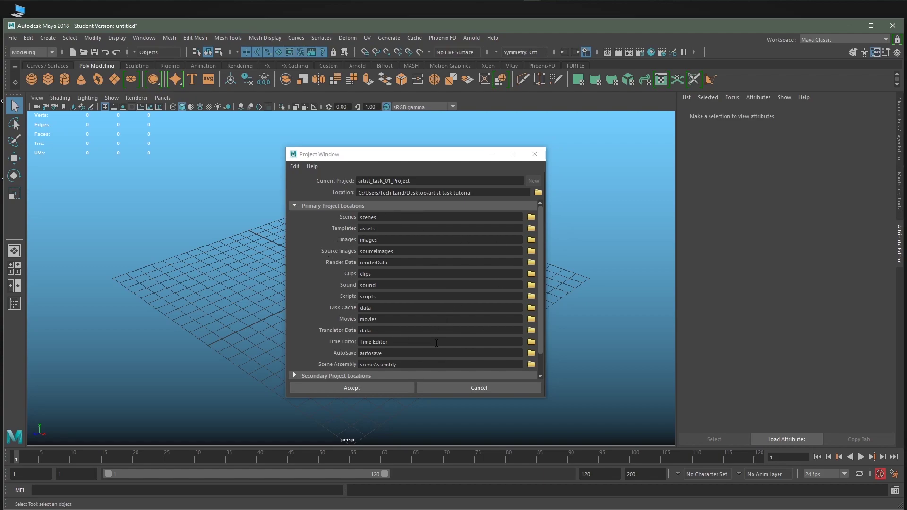
left_click(339, 390)
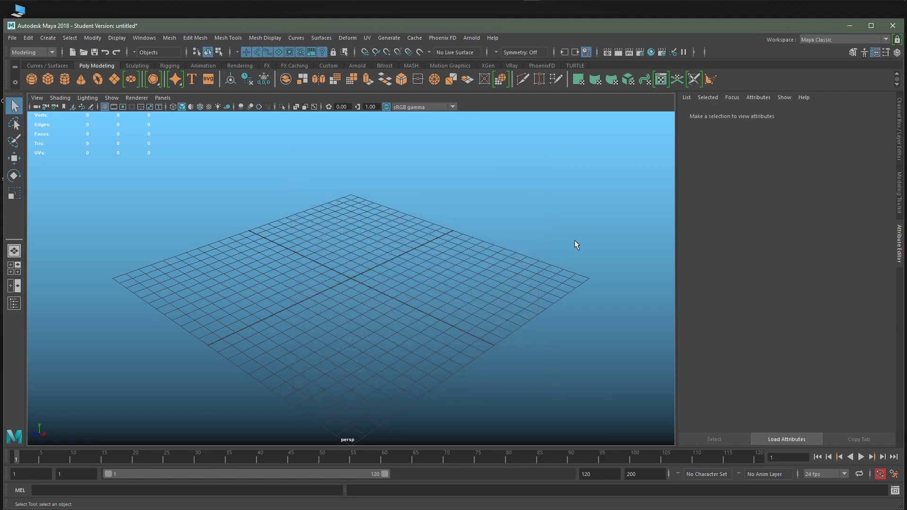
left_click(841, 28)
Open artist task tutorial > artist_task_01_Project from the desktop.
left_click(732, 41)
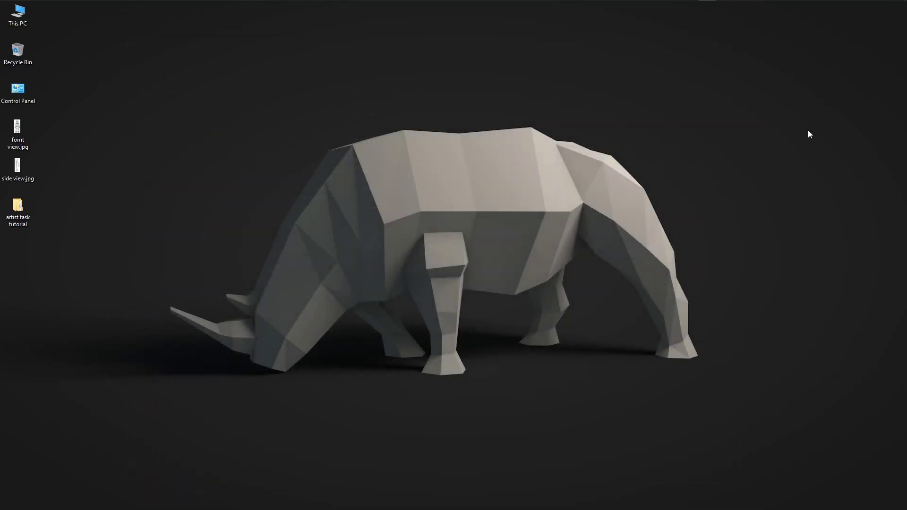
left_click(22, 208)
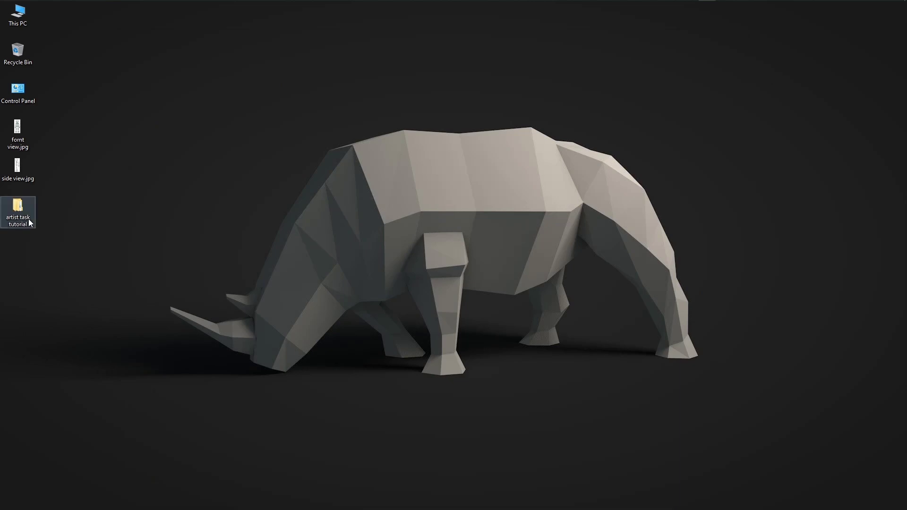
double_click(20, 217)
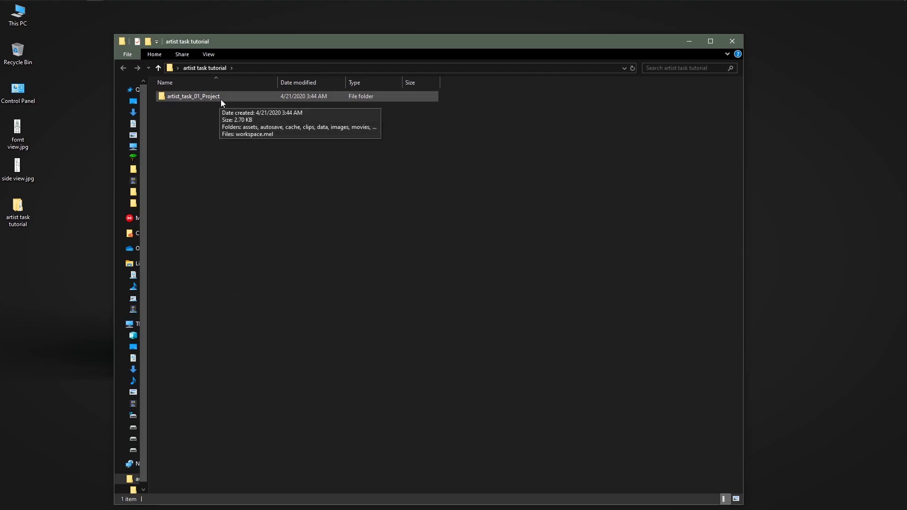
double_click(220, 97)
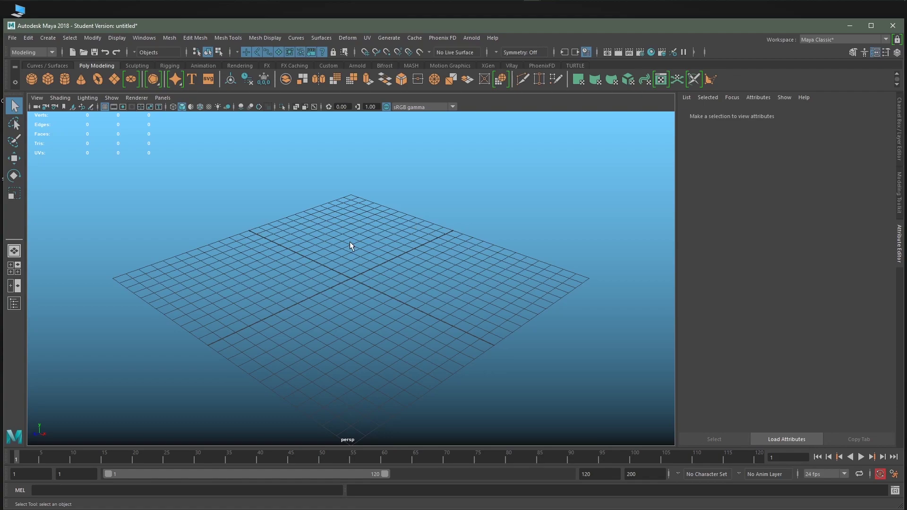
Switch to the four-view layout and make the front view the active panel.
key("space")
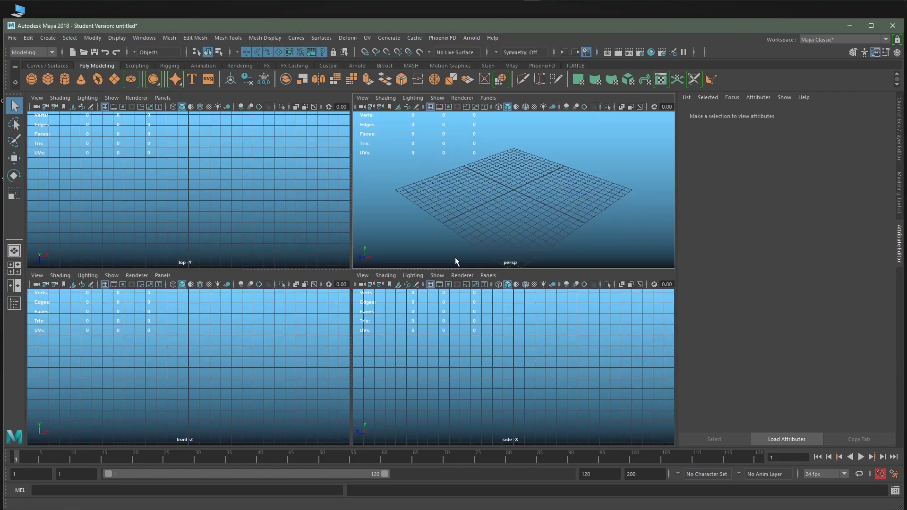
left_click(339, 382)
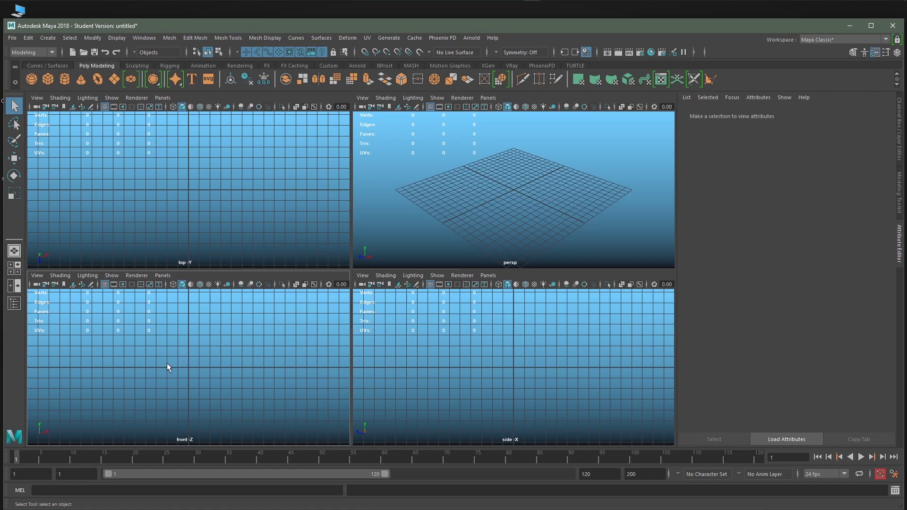
Import 'fornt view.jpg' from the Desktop as an image plane in the front view.
left_click(37, 277)
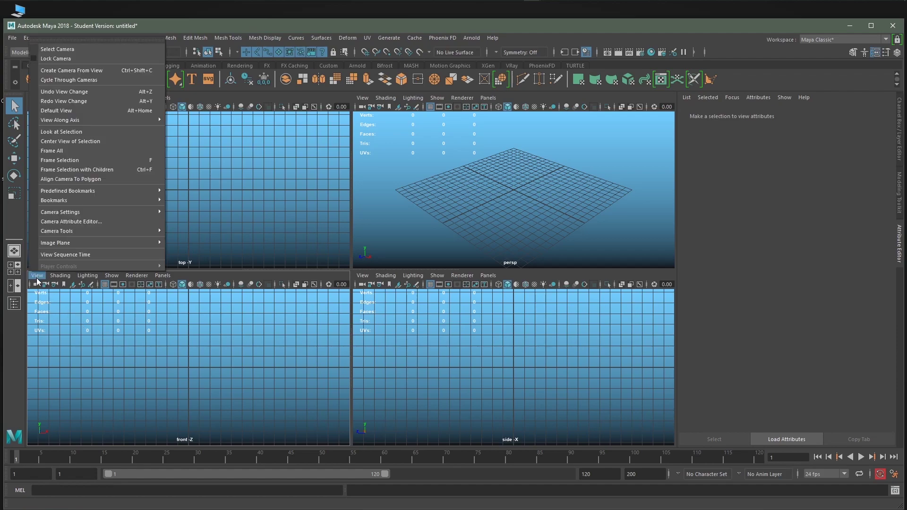
mouse_move(38, 243)
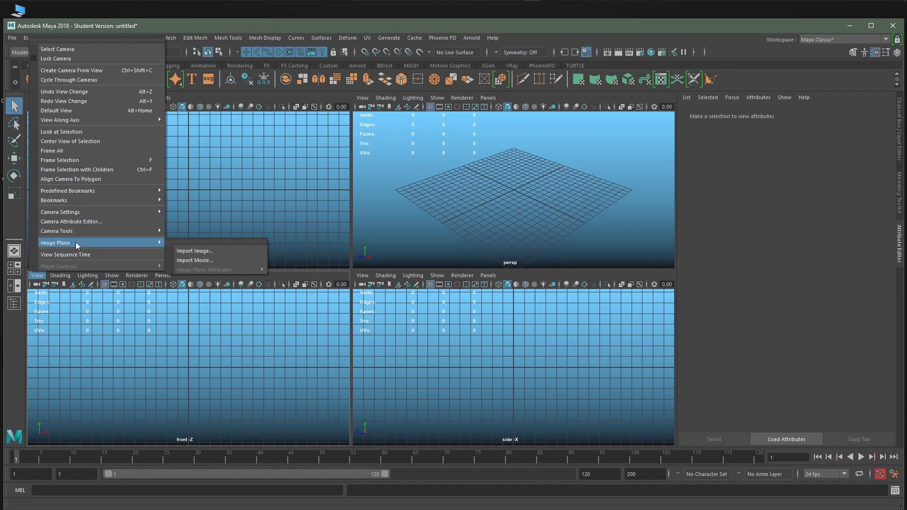
left_click(214, 251)
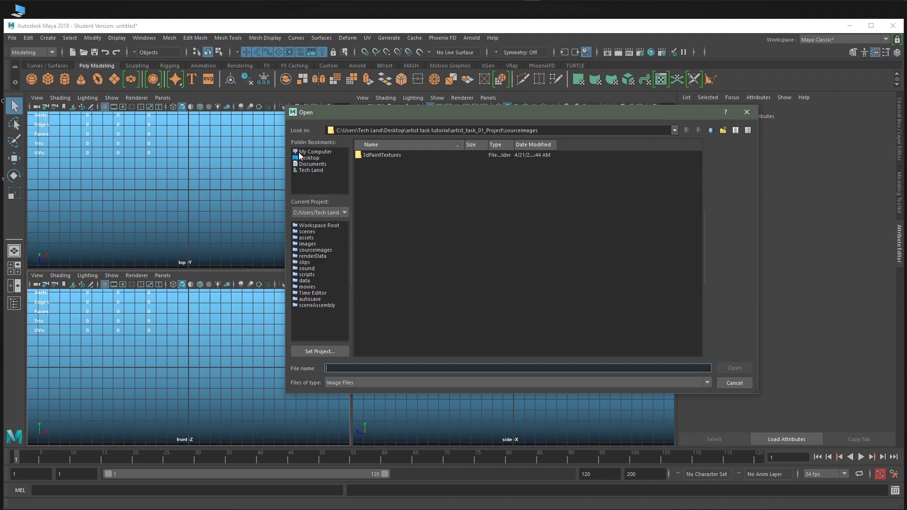
left_click(315, 158)
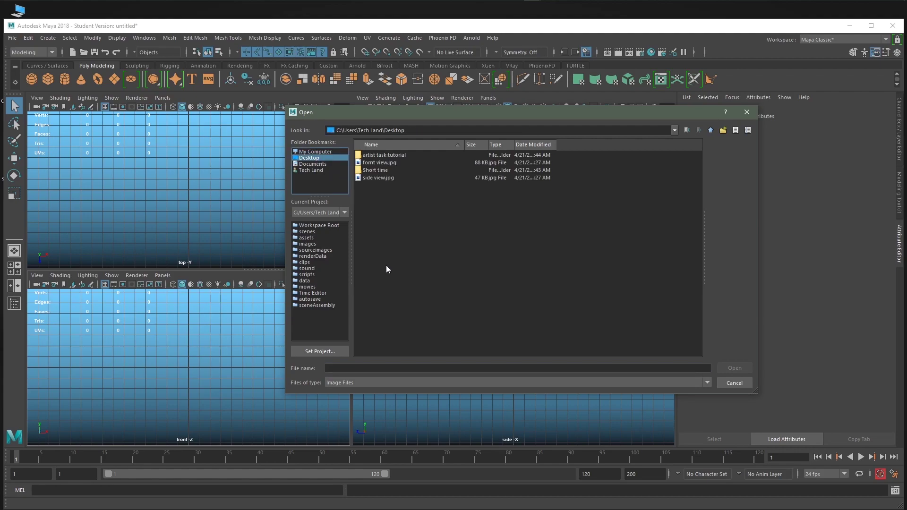
left_click(387, 162)
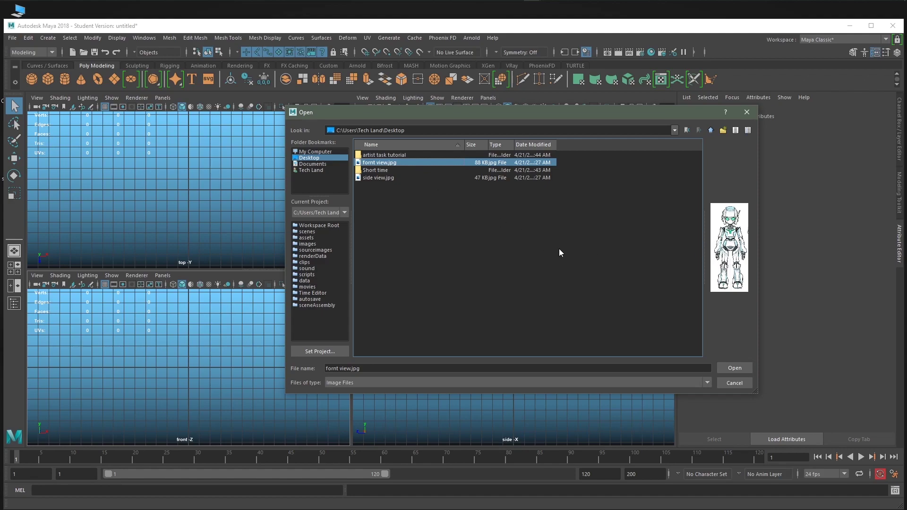
left_click(737, 368)
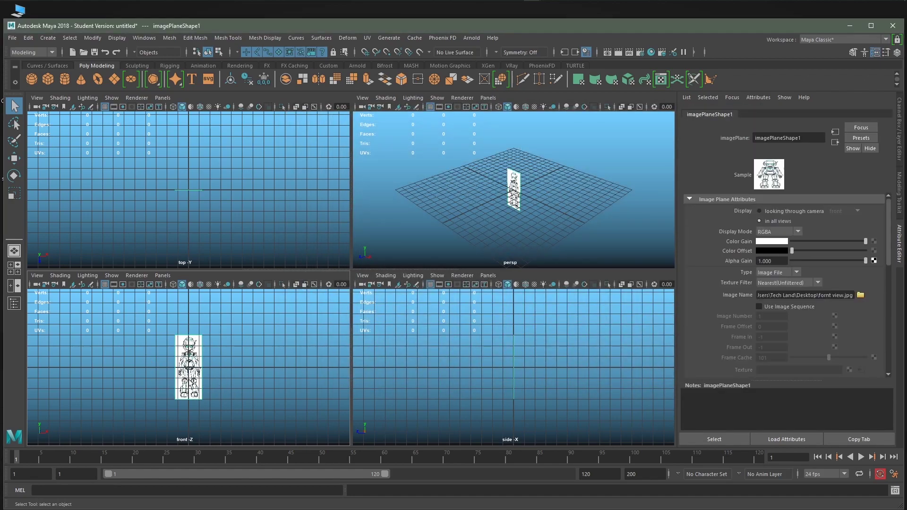
Add 'side view.jpg' from the Desktop as an image plane in the side view.
left_click(398, 287)
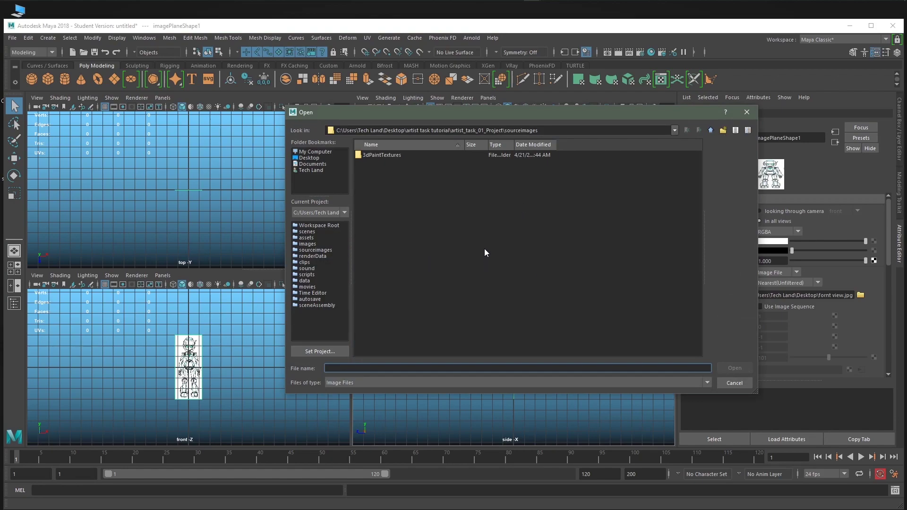
left_click(309, 158)
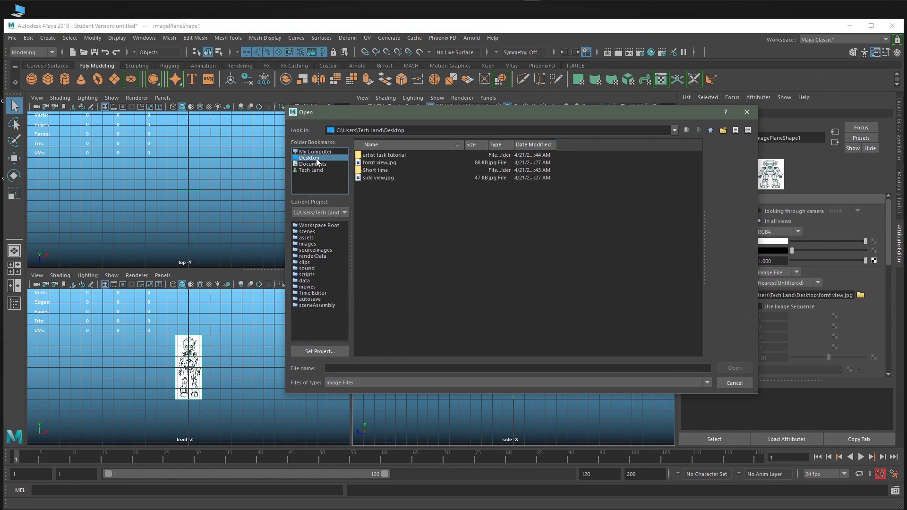
left_click(386, 178)
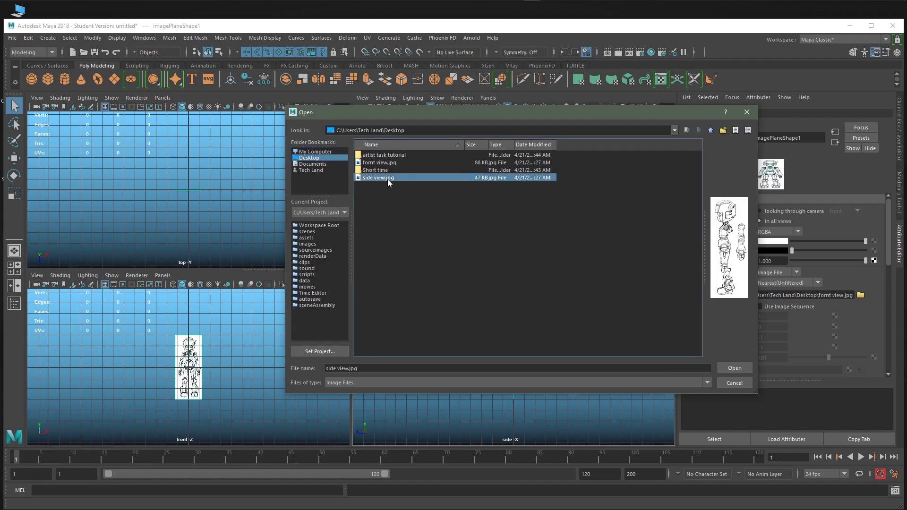
left_click(740, 368)
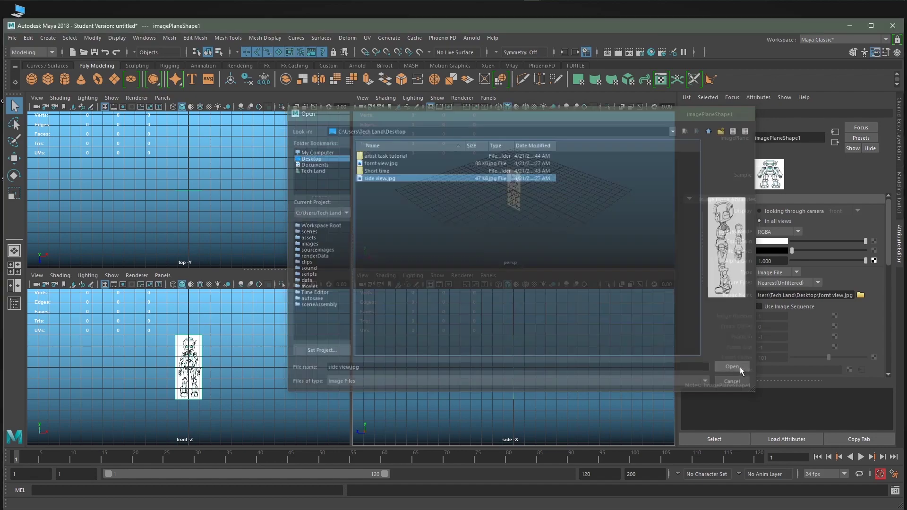
left_click(413, 357)
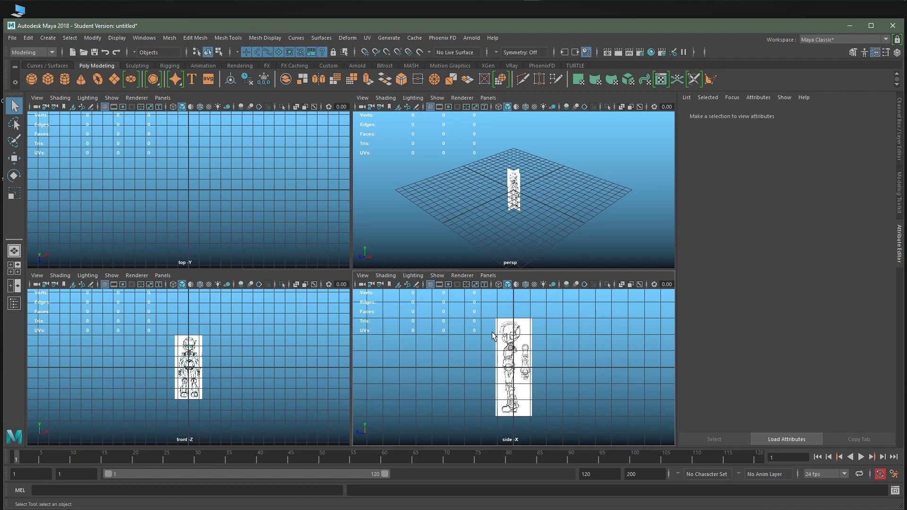
Raise the robot image plane upward along Y in the maximized side view, above the grid.
left_click_drag(579, 420, 444, 306)
key("w")
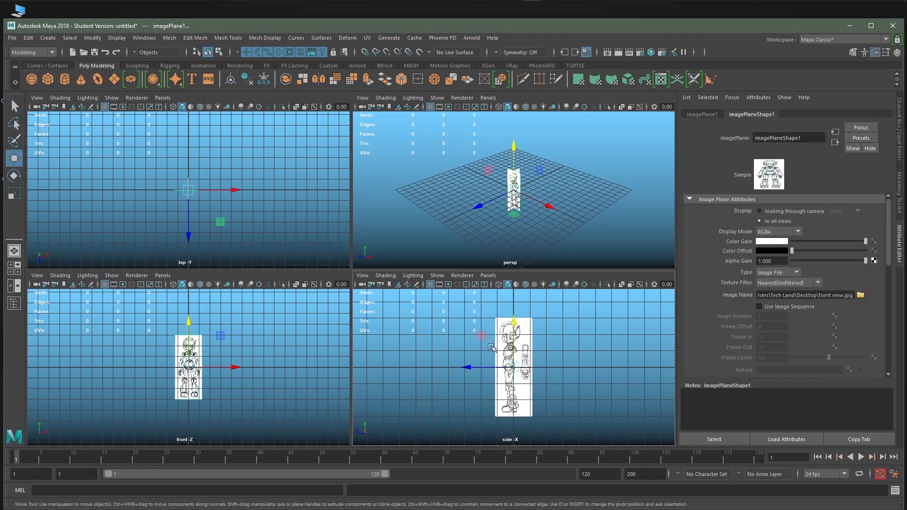
key("space")
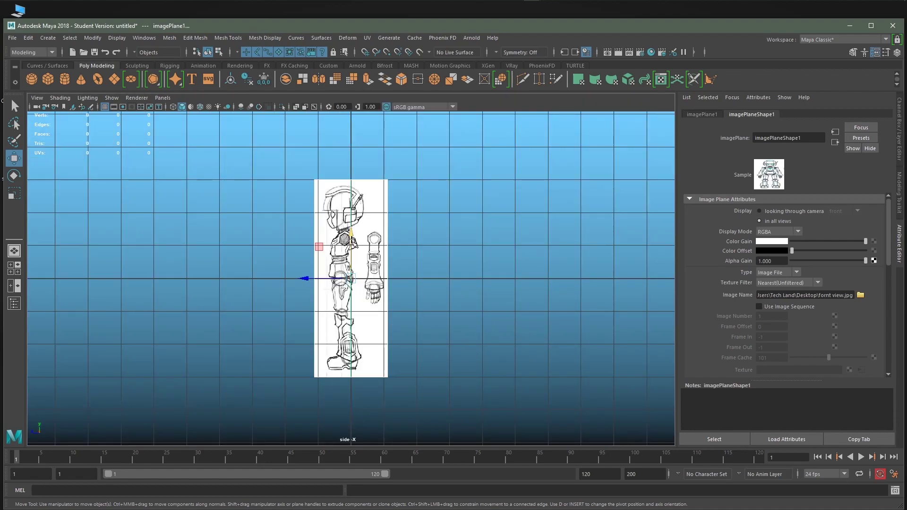
left_click_drag(351, 234, 351, 140)
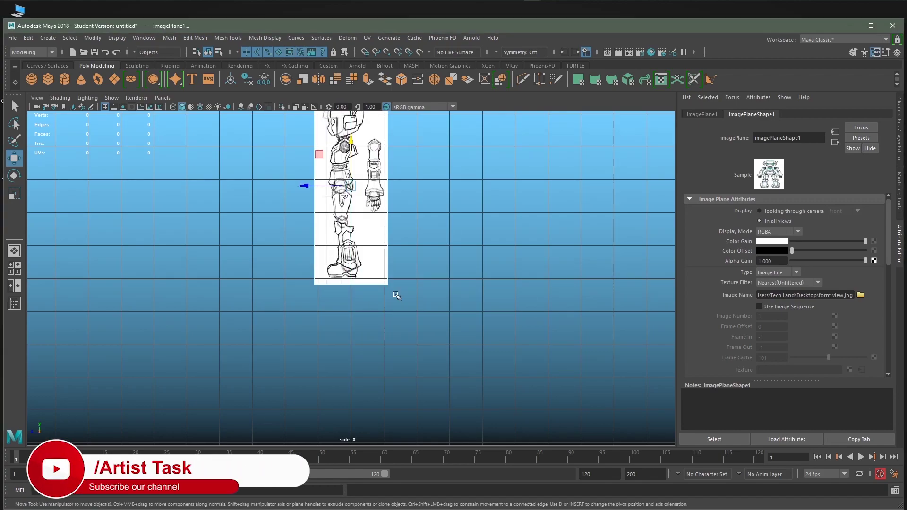
key("space")
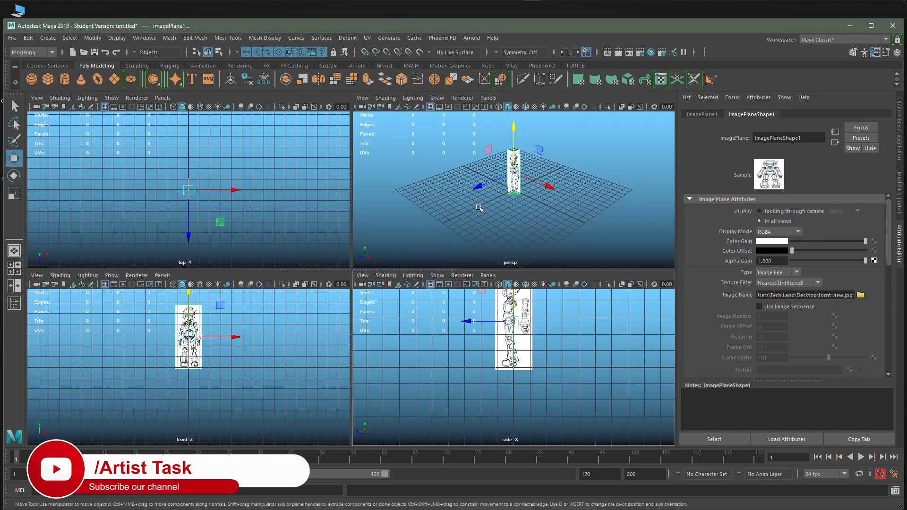
Maximize the perspective view and orbit around the image planes to inspect their placement.
key("space")
scroll(329, 320, "down", 3)
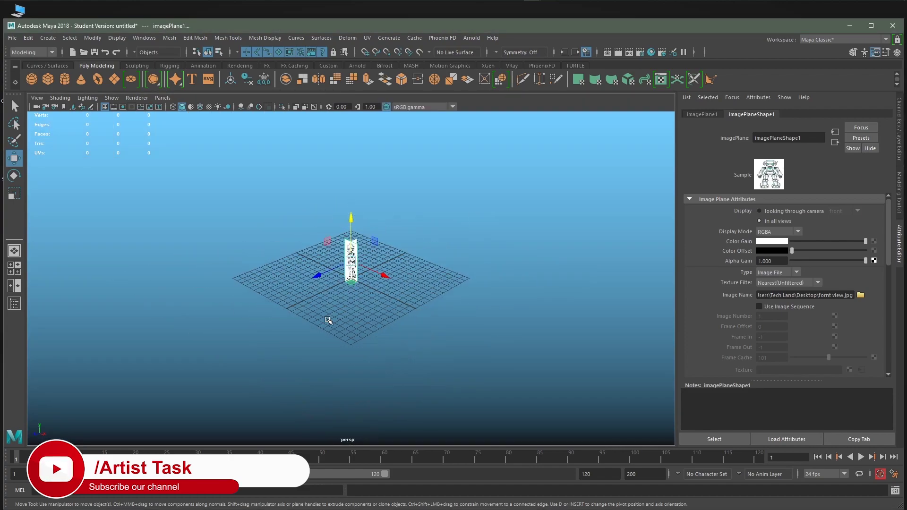
scroll(328, 319, "up", 6)
left_click_drag(285, 312, 305, 308, "alt")
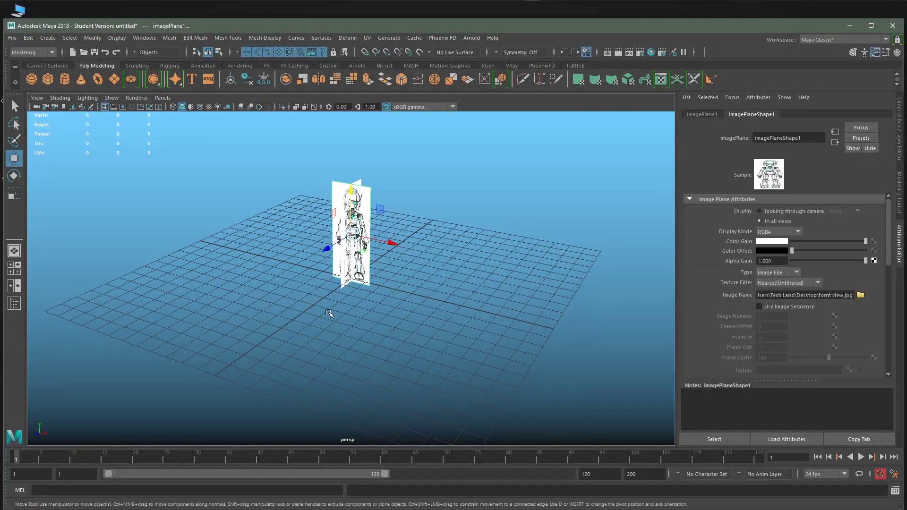
key("space")
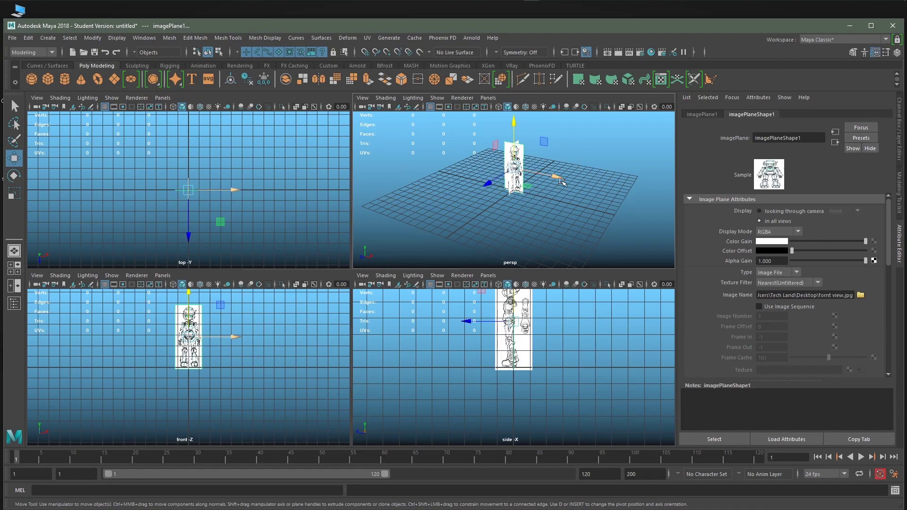
Undo a trial X shift of the front image plane, then reselect it and orbit to check.
left_click_drag(561, 182, 550, 177)
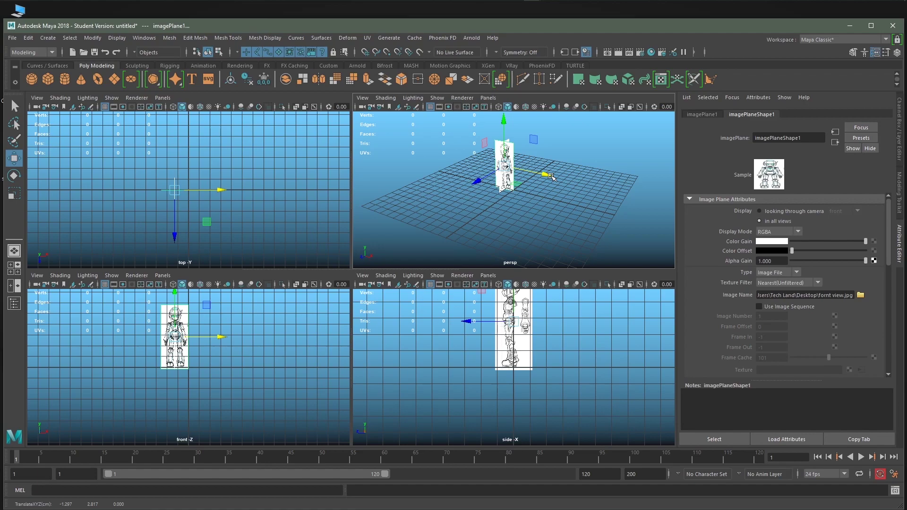
key("ctrl+z")
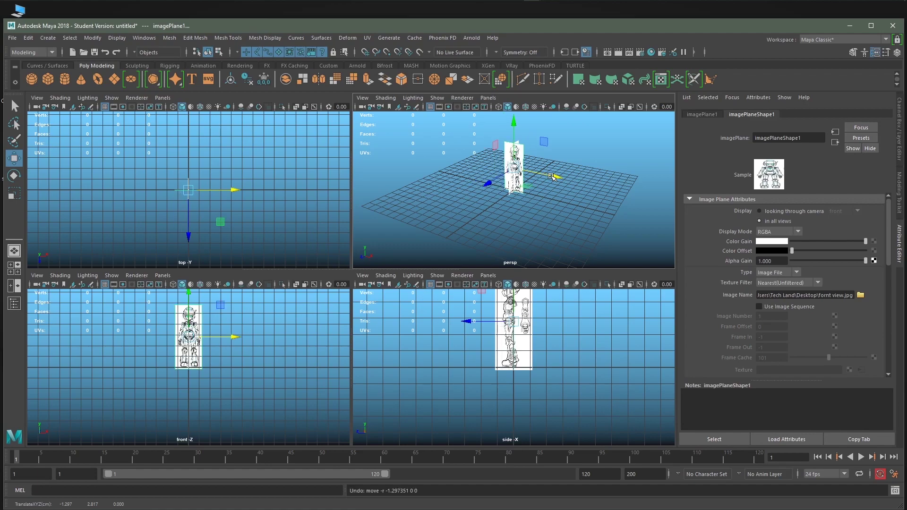
left_click(504, 225)
left_click_drag(520, 168, 453, 198, "alt")
left_click(196, 311)
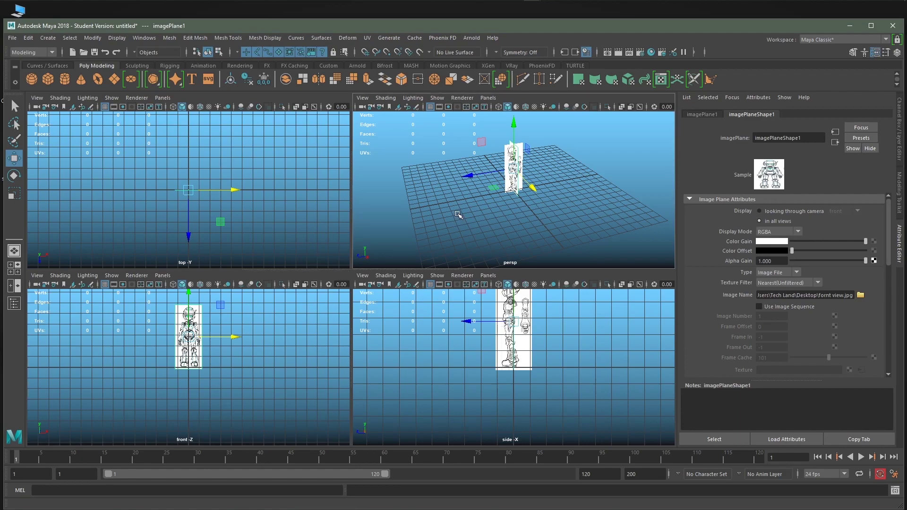
left_click_drag(460, 210, 538, 148, "alt")
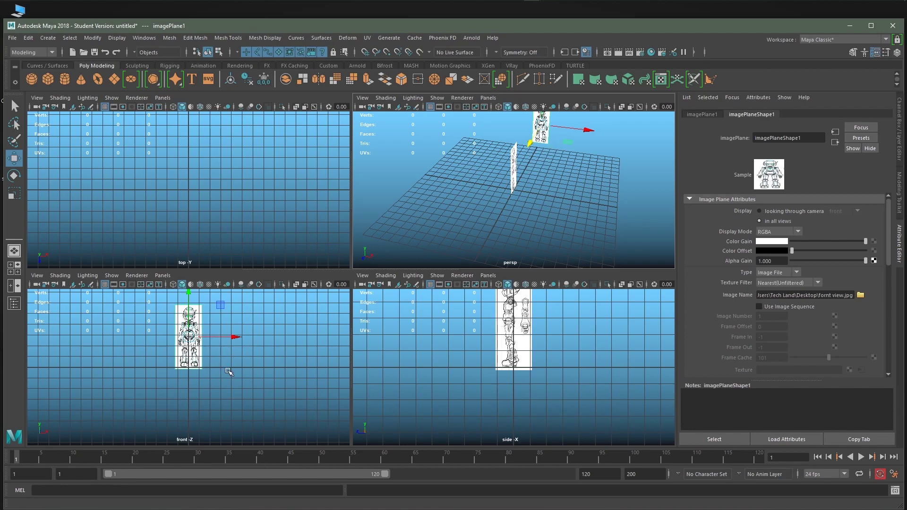
Slide the side image plane about 15 units along negative X, clear of the front sketch.
left_click(526, 362)
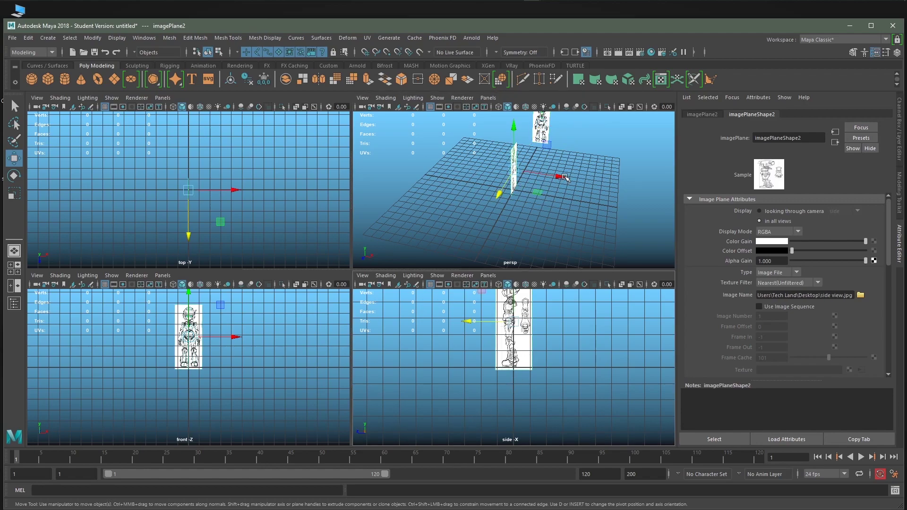
left_click_drag(562, 178, 452, 161)
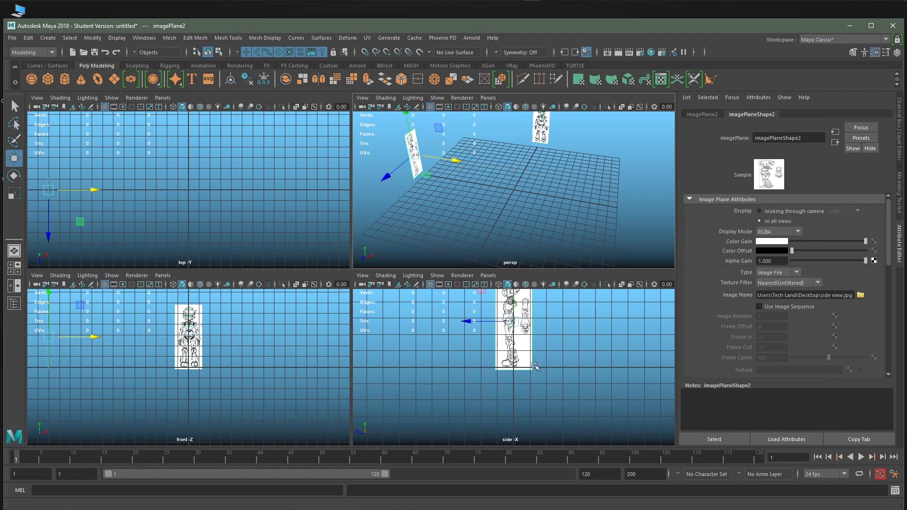
scroll(536, 371, "down", 2)
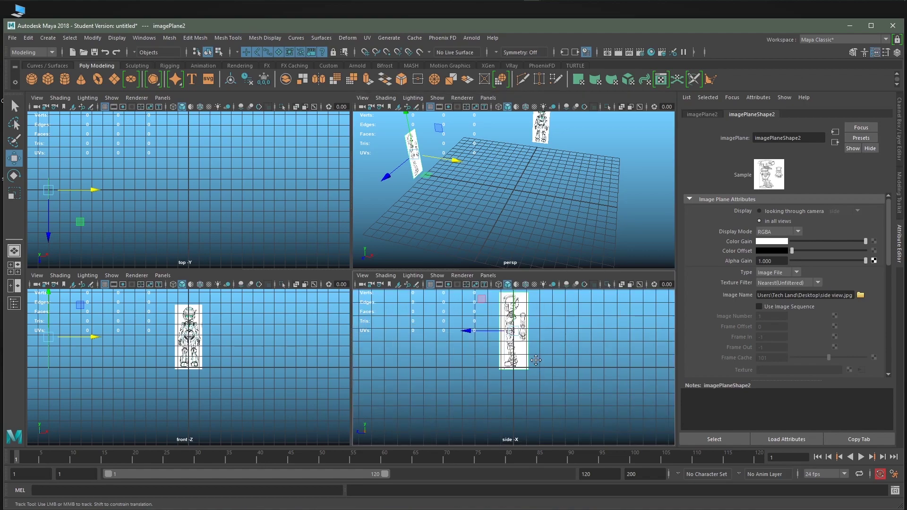
middle_click_drag(535, 368, 538, 381, "alt")
left_click_drag(453, 162, 680, 199)
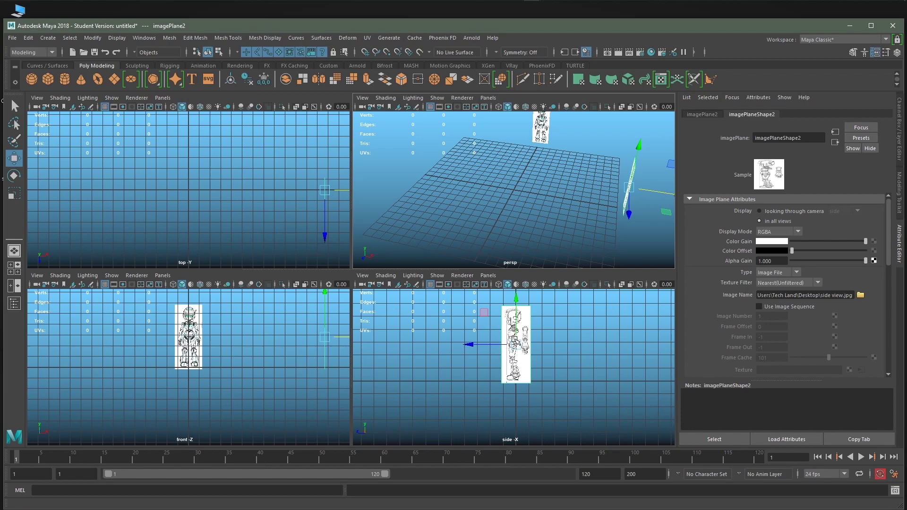
left_click_drag(645, 219, 422, 141)
left_click(544, 132)
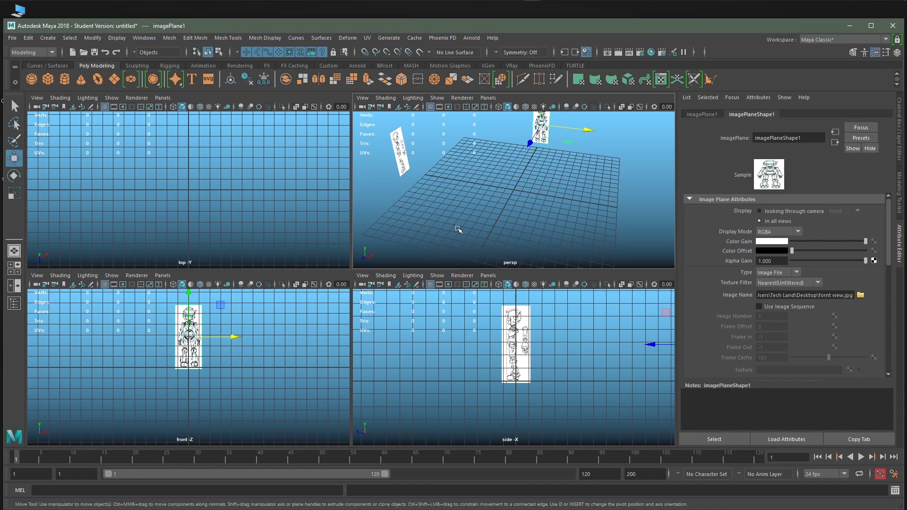
Deselect everything, orbit the maximized perspective view to review both planes, and open the File menu.
left_click(478, 215)
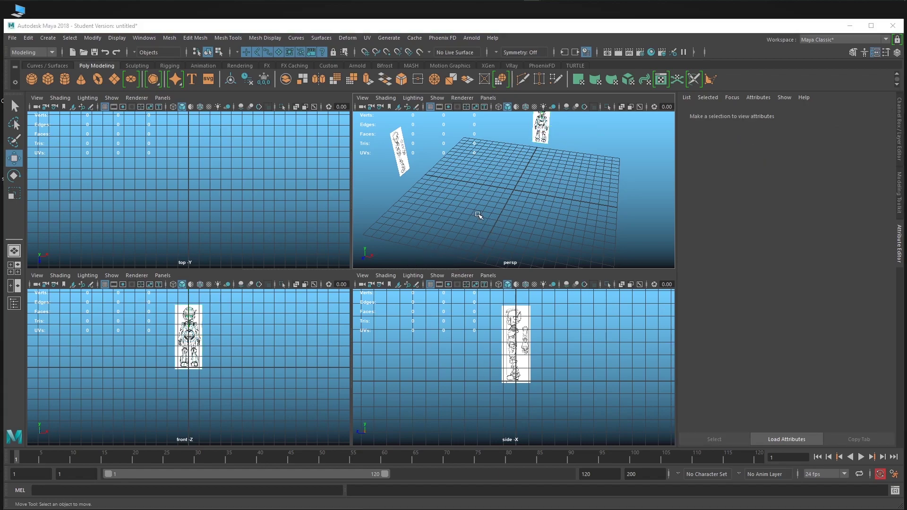
key("space")
scroll(425, 316, "down", 3)
left_click_drag(431, 314, 341, 276, "alt")
left_click_drag(330, 245, 378, 281, "alt")
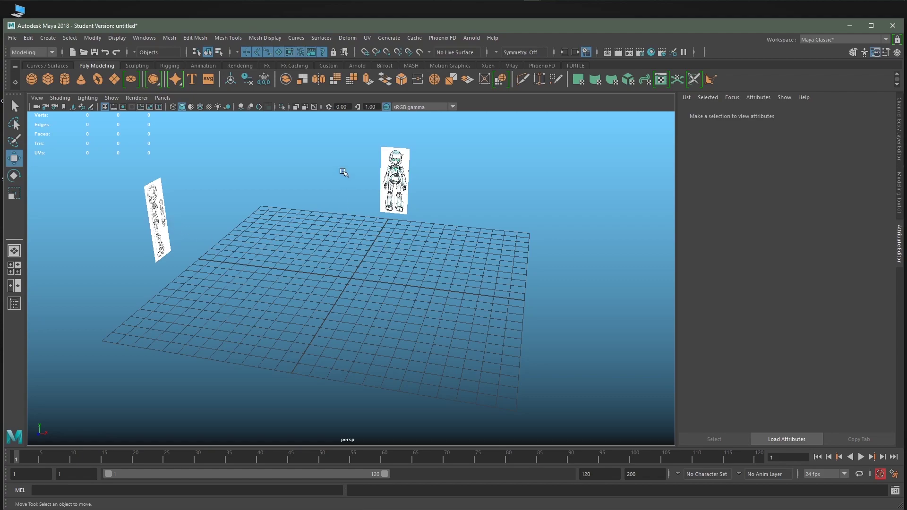
left_click(383, 254)
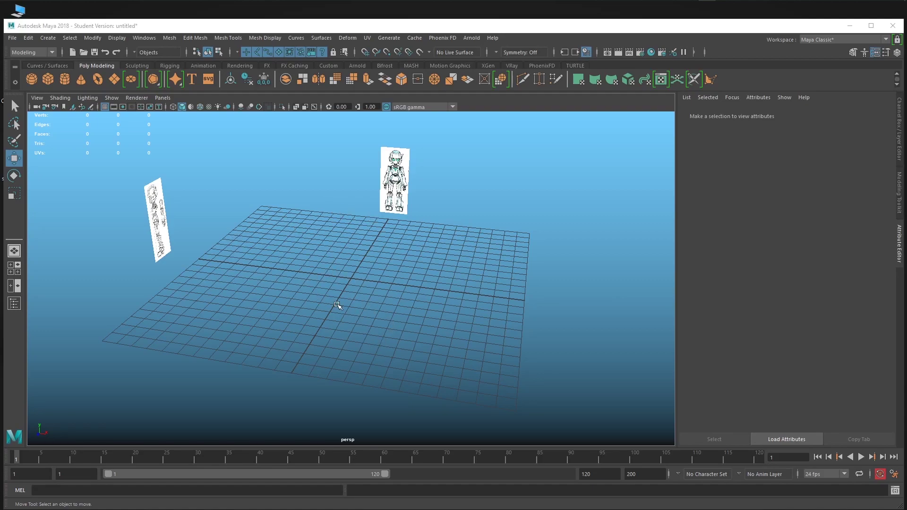
left_click(14, 39)
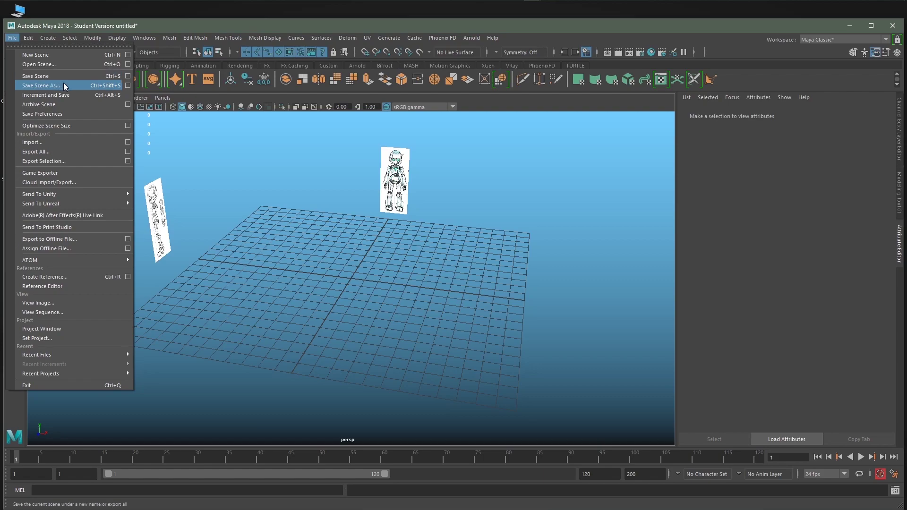
Save the scene as robot_model in the artist_task_01_Project scenes folder, dismissing the Student Version notice.
left_click(79, 86)
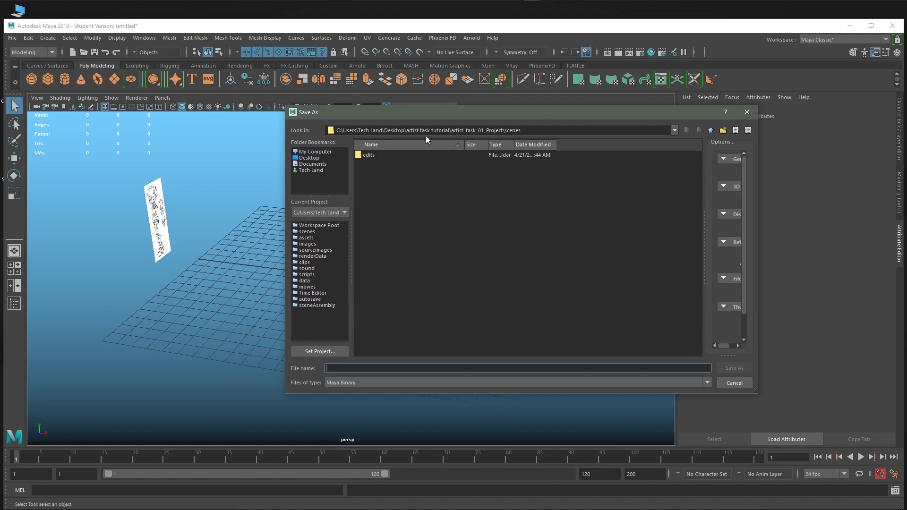
left_click(711, 132)
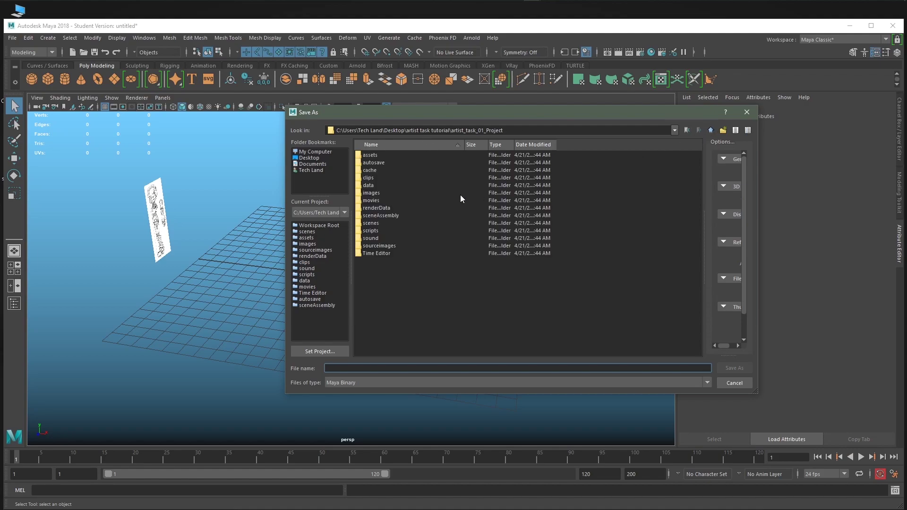
double_click(379, 224)
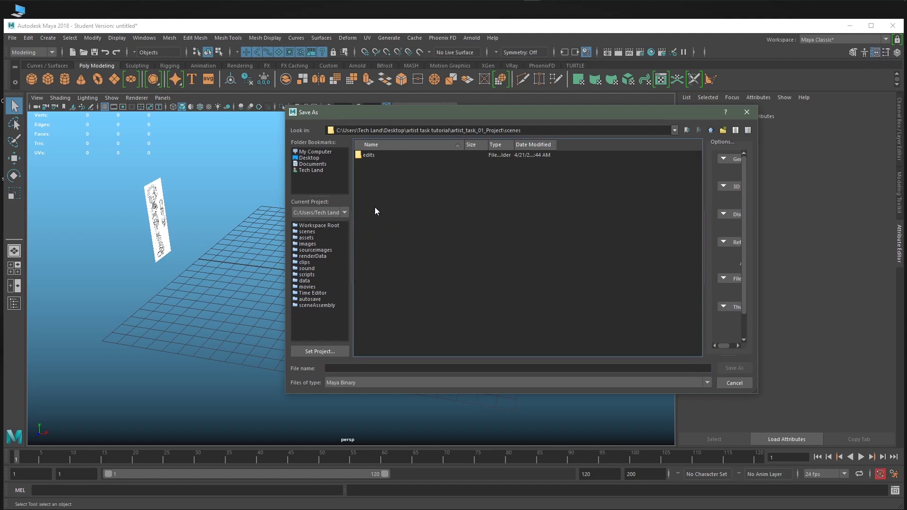
left_click(390, 367)
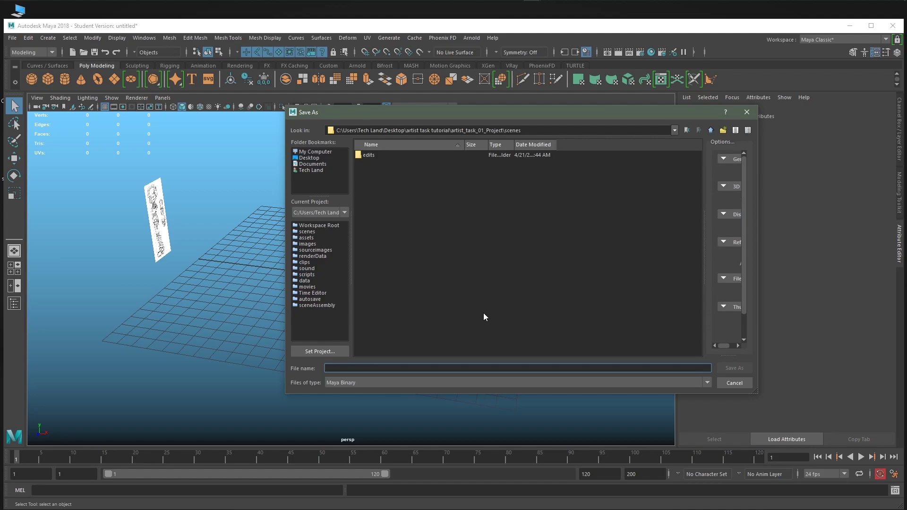
type("robot_model")
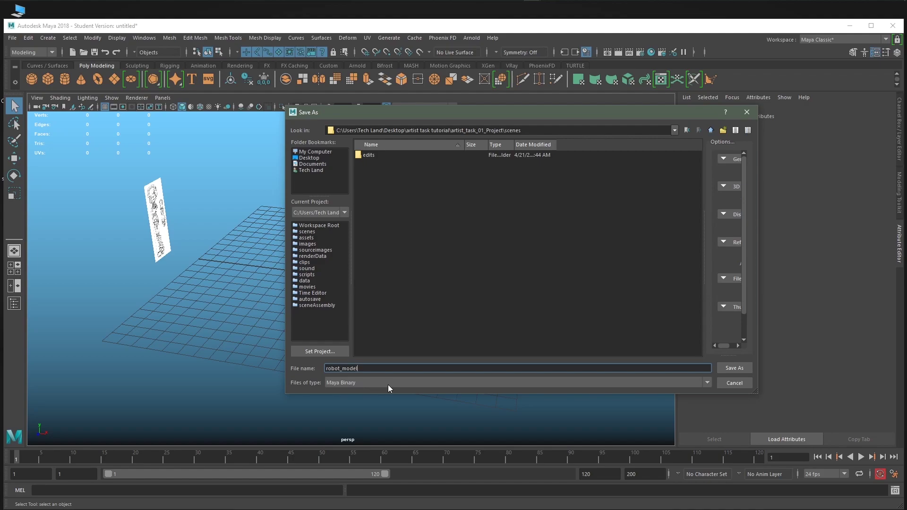
left_click(730, 368)
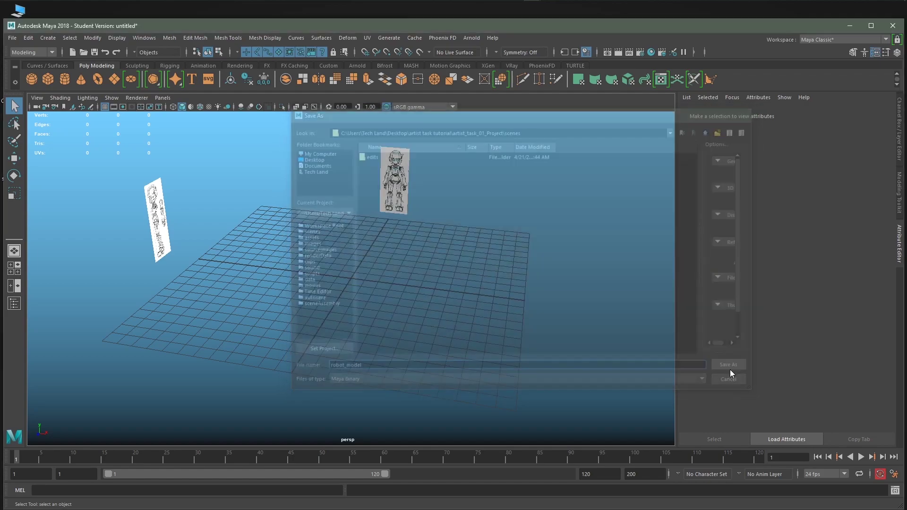
left_click(433, 268)
key("w")
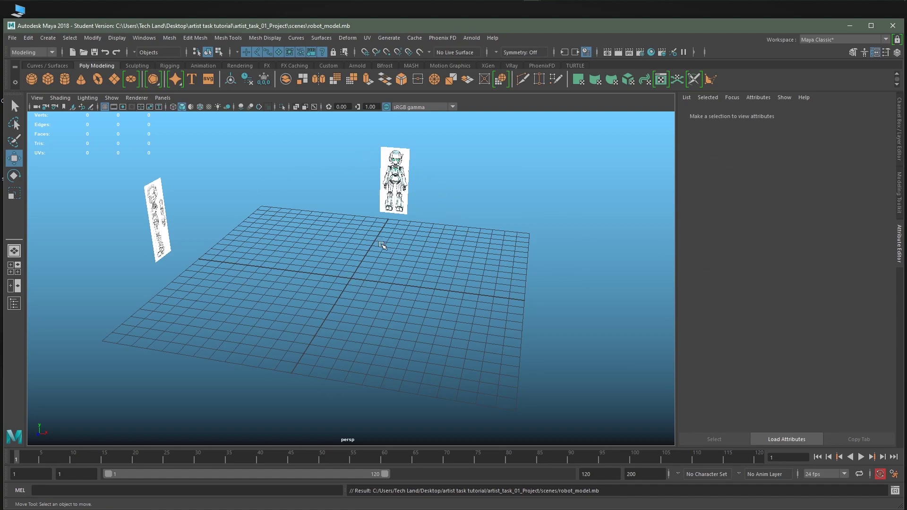
Browse from the desktop into artist_task_01_Project's scenes folder to confirm the 49 KB robot_model.mb.
left_click(854, 30)
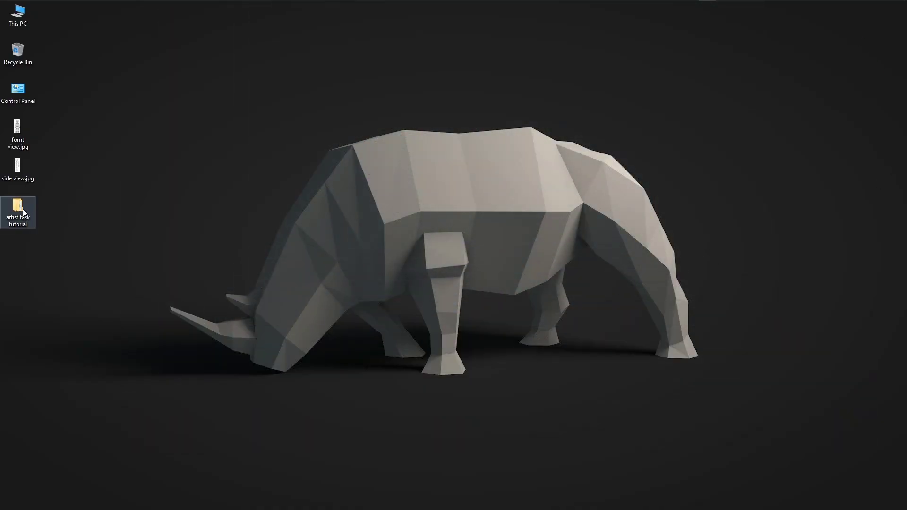
double_click(23, 209)
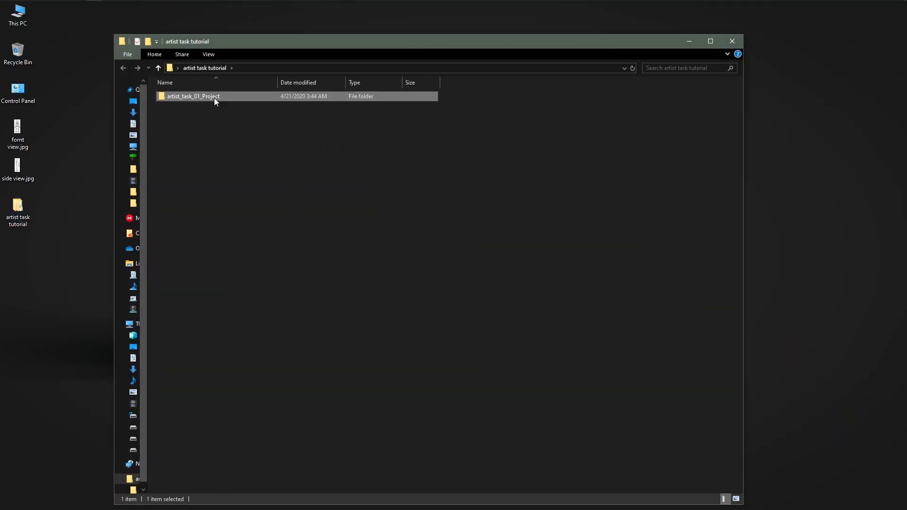
double_click(214, 97)
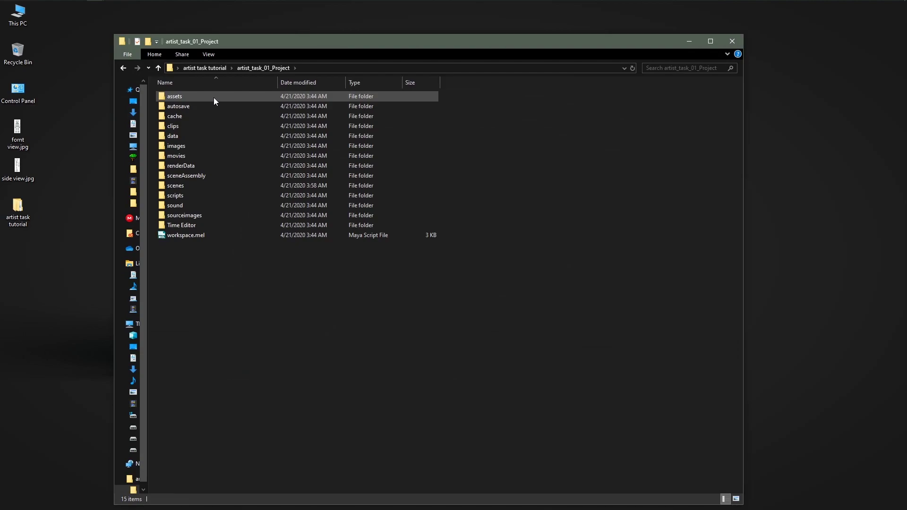
double_click(192, 187)
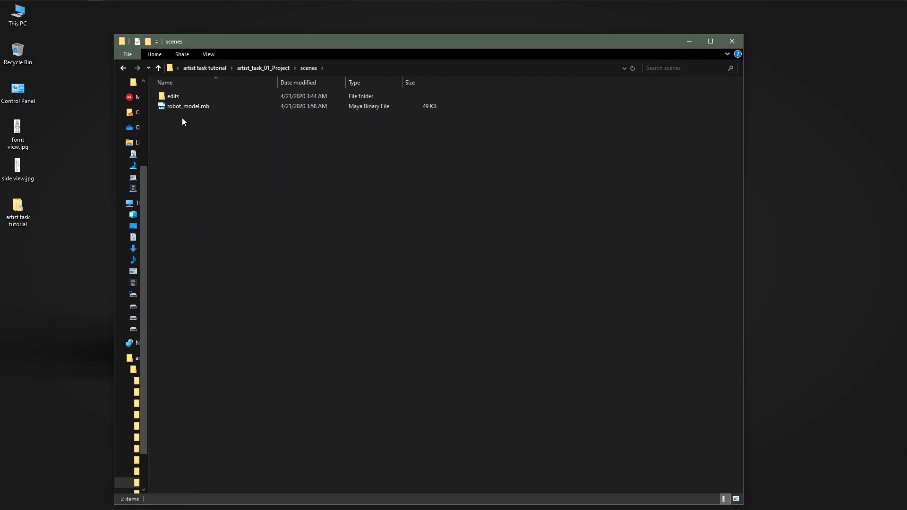